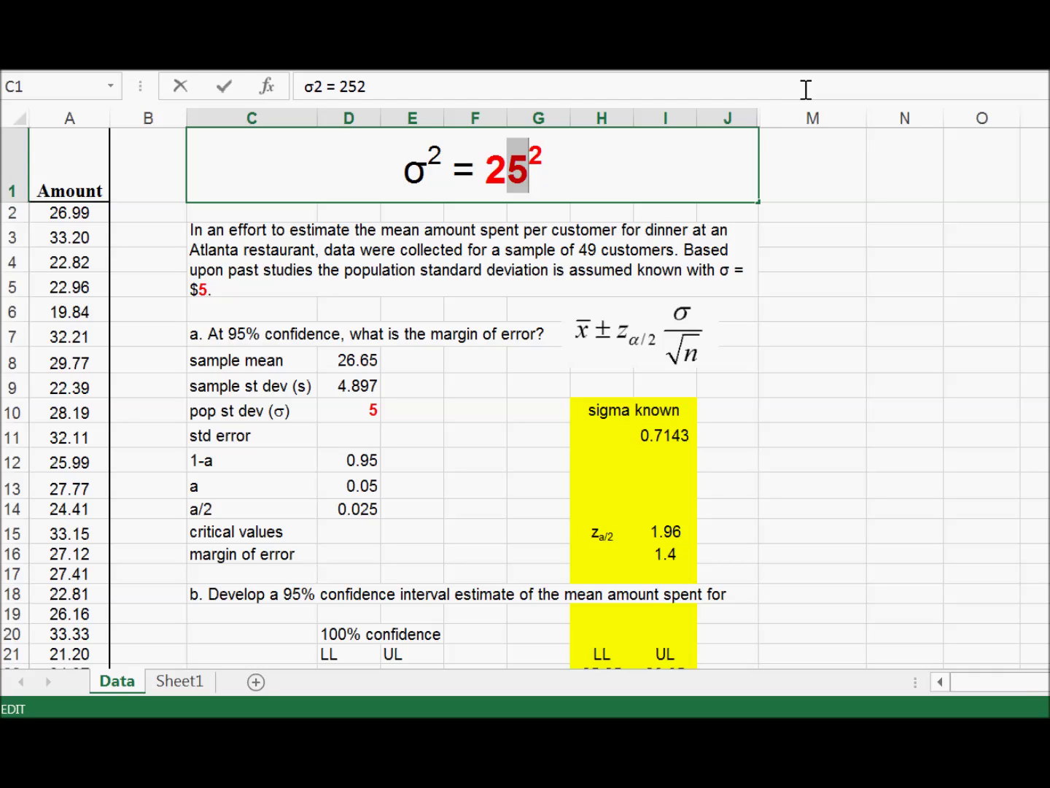
# - Replace the 25 in the C1 variance heading with a question mark, keeping the superscript 2
pyautogui.write('?')
pyautogui.press('Left')
pyautogui.press('BackSpace')
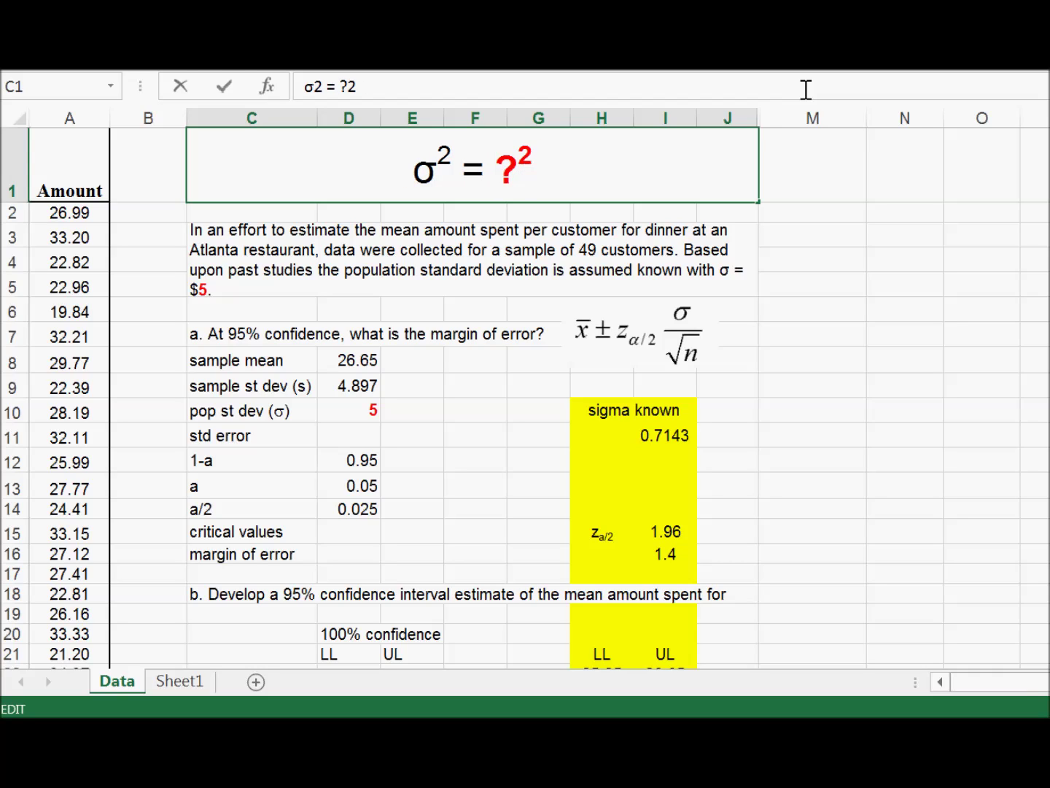
# - Replace the $5 population standard deviation in the C3 problem statement with a question mark after the dollar sign
pyautogui.click(208, 293)
pyautogui.doubleClick(207, 283)
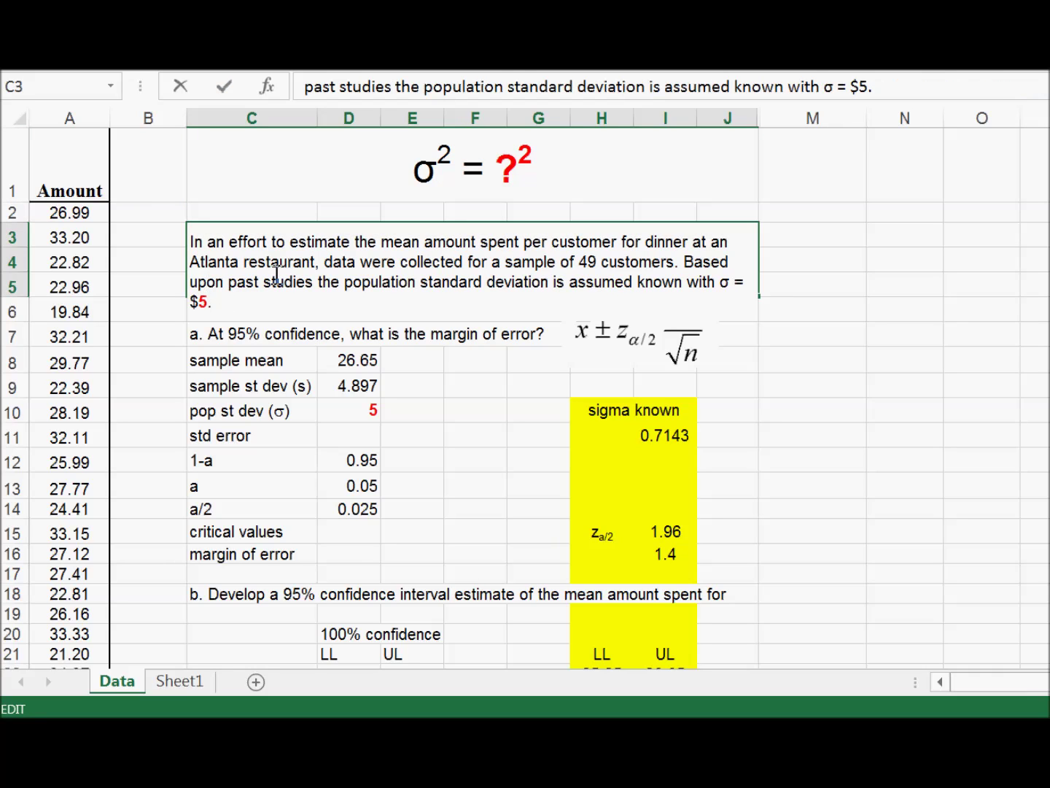
pyautogui.hotkey('shift', 'Left')
pyautogui.press('Right')
pyautogui.write('?')
pyautogui.press('Left')
pyautogui.press('BackSpace')
pyautogui.press('Return')
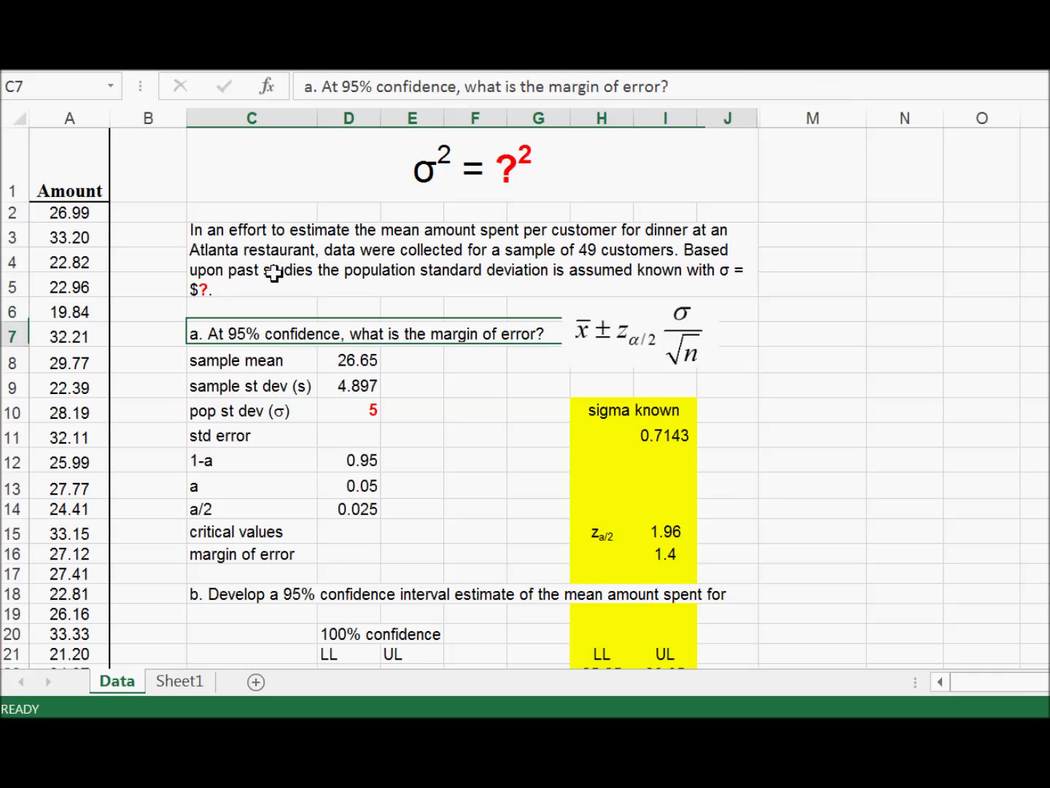
# - Set the population standard deviation in D10 to a question mark
pyautogui.press('Down')
pyautogui.press('Down')
pyautogui.press('Down')
pyautogui.press('Right')
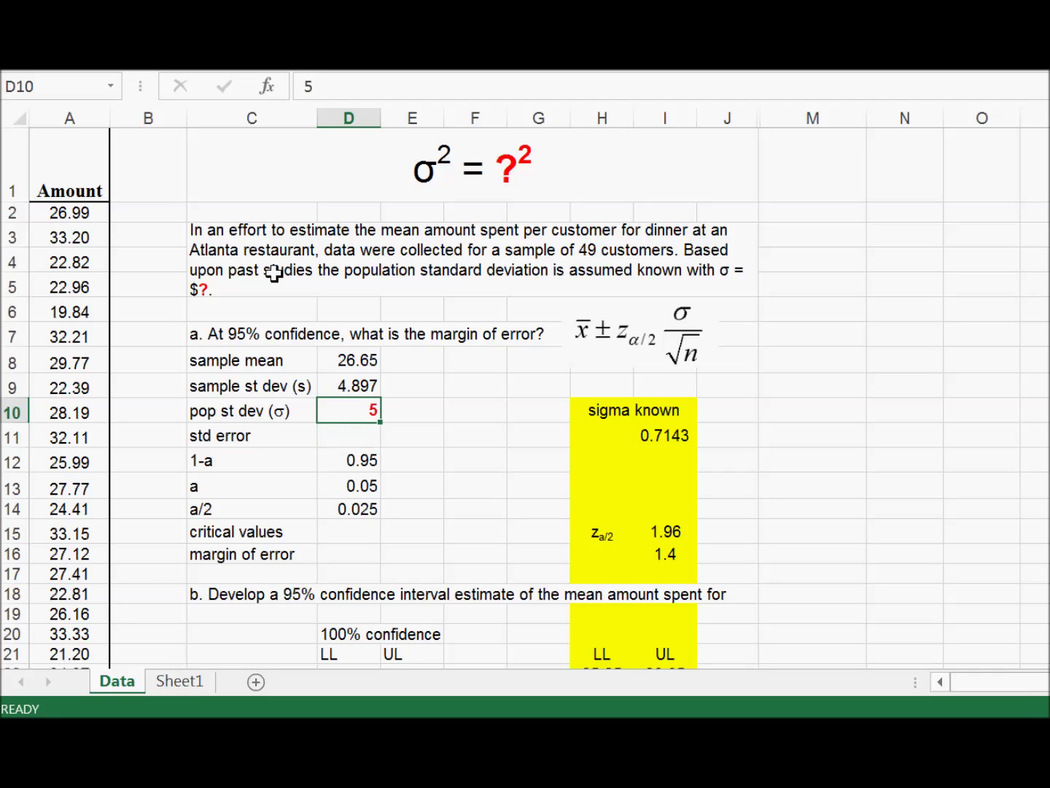
pyautogui.write('?')
pyautogui.press('Return')
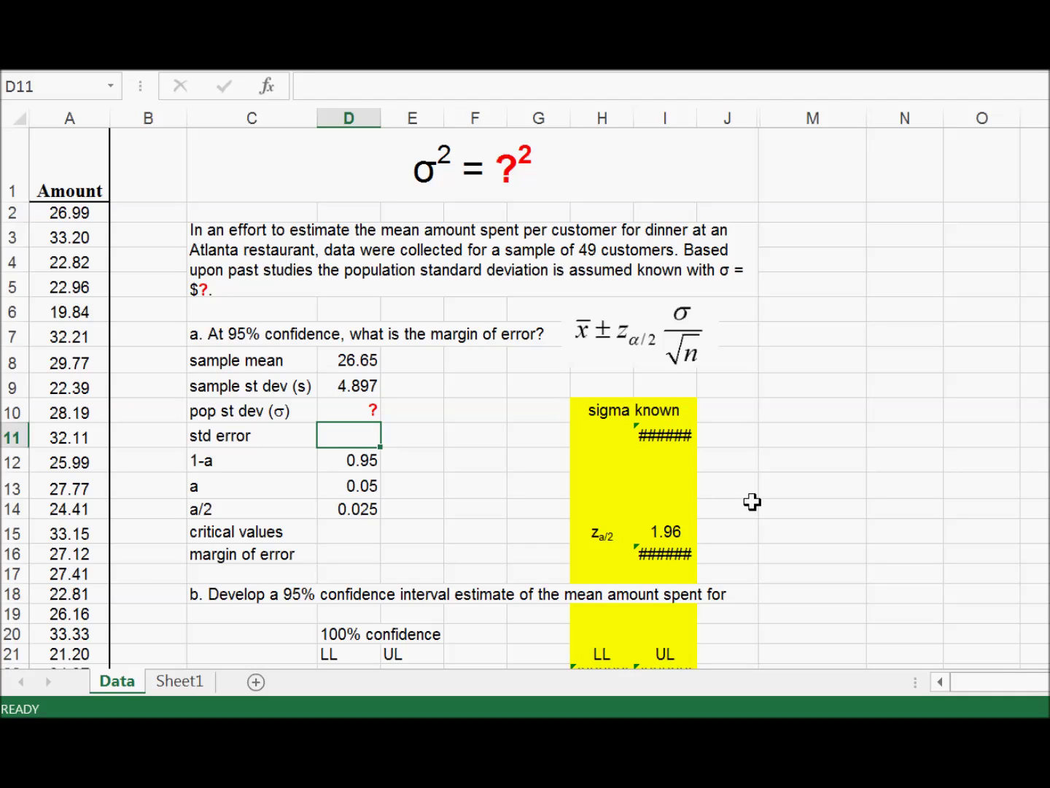
# - Examine the sigma-known standard error, margin of error and confidence limits in column I and row 22
pyautogui.click(666, 436)
pyautogui.press('Down')
pyautogui.press('Down')
pyautogui.press('Down')
pyautogui.press('Down')
pyautogui.press('Down')
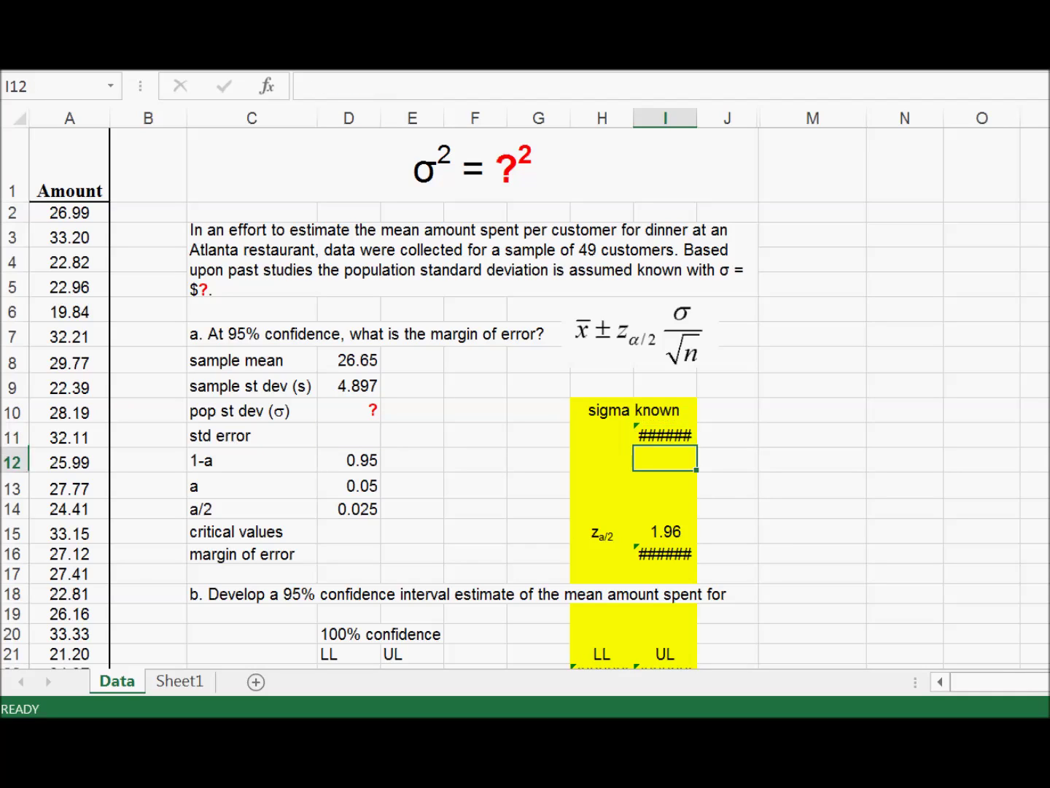
pyautogui.press('Down')
pyautogui.press('Down')
pyautogui.press('Down')
pyautogui.press('Down')
pyautogui.press('Down')
pyautogui.press('Down')
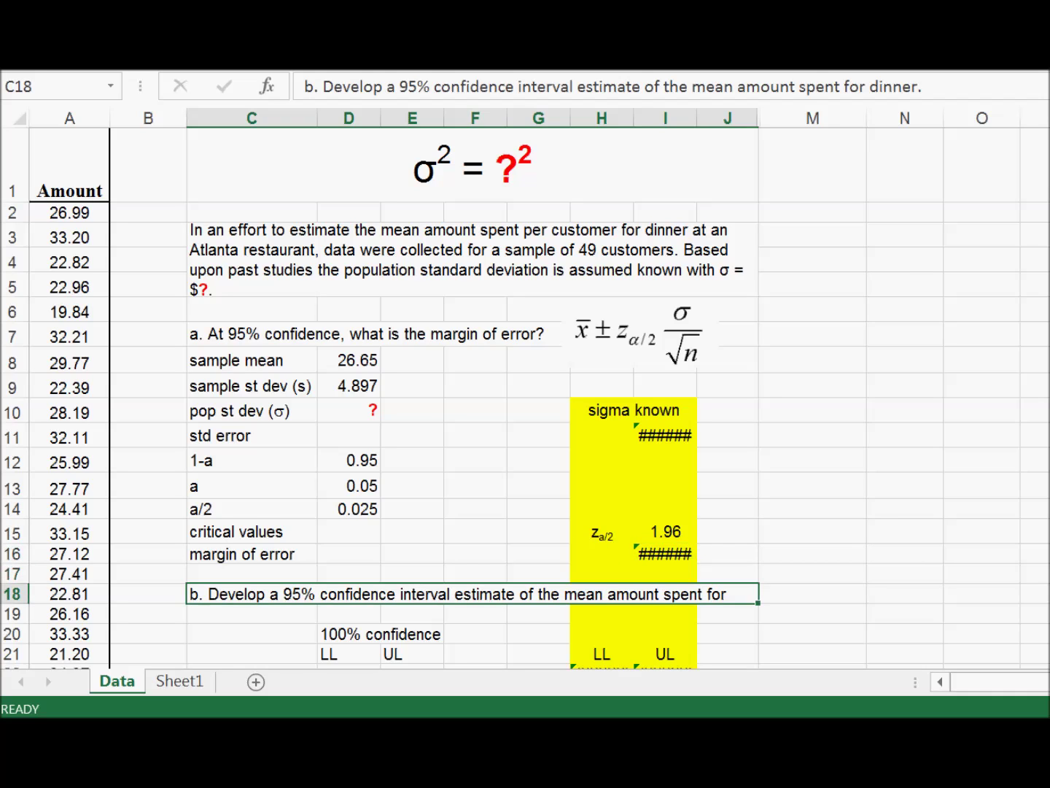
pyautogui.press('Left')
pyautogui.press('Right')
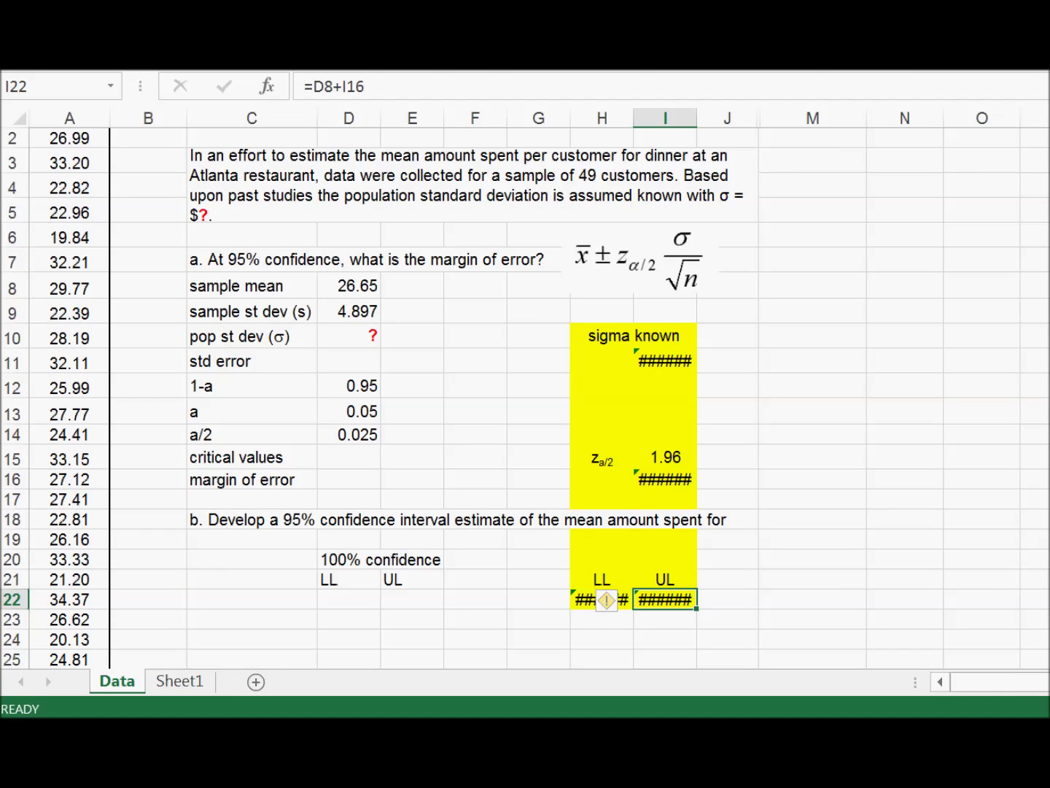
# - Paste the picture of the t-based confidence interval formula beside the z-based formula near row 7
pyautogui.press('Up')
pyautogui.press('Up')
pyautogui.press('Up')
pyautogui.press('Up')
pyautogui.press('Up')
pyautogui.press('Up')
pyautogui.press('Up')
pyautogui.press('Up')
pyautogui.press('Up')
pyautogui.press('Up')
pyautogui.press('Up')
pyautogui.press('Up')
pyautogui.press('Up')
pyautogui.press('Up')
pyautogui.press('Up')
pyautogui.press('Up')
pyautogui.press('Up')
pyautogui.press('Up')
pyautogui.press('Up')
pyautogui.press('Down')
pyautogui.press('Down')
pyautogui.press('Down')
pyautogui.press('Down')
pyautogui.press('Right')
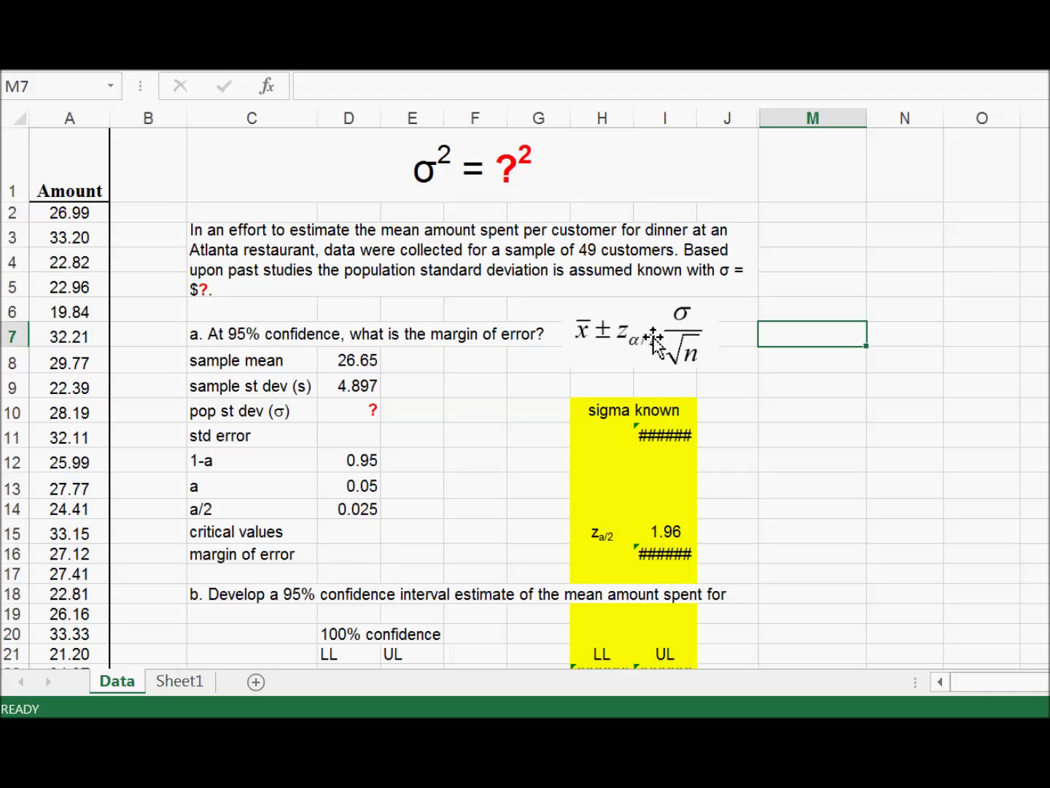
pyautogui.click(350, 410)
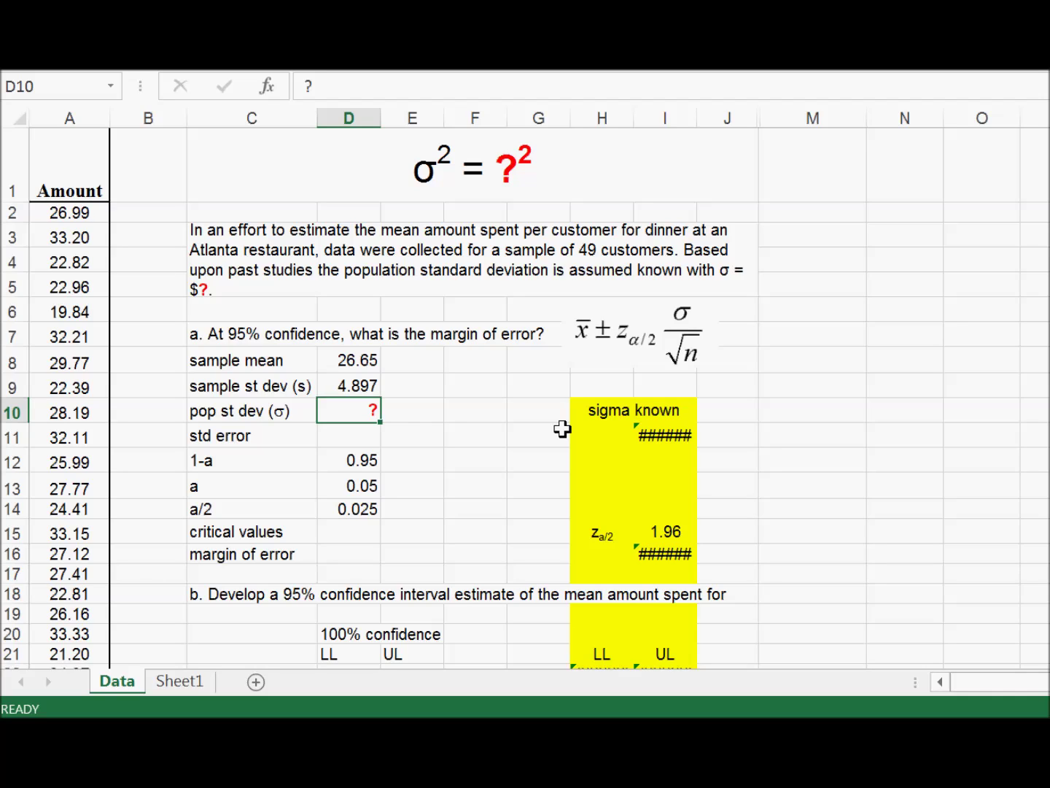
pyautogui.press('Up')
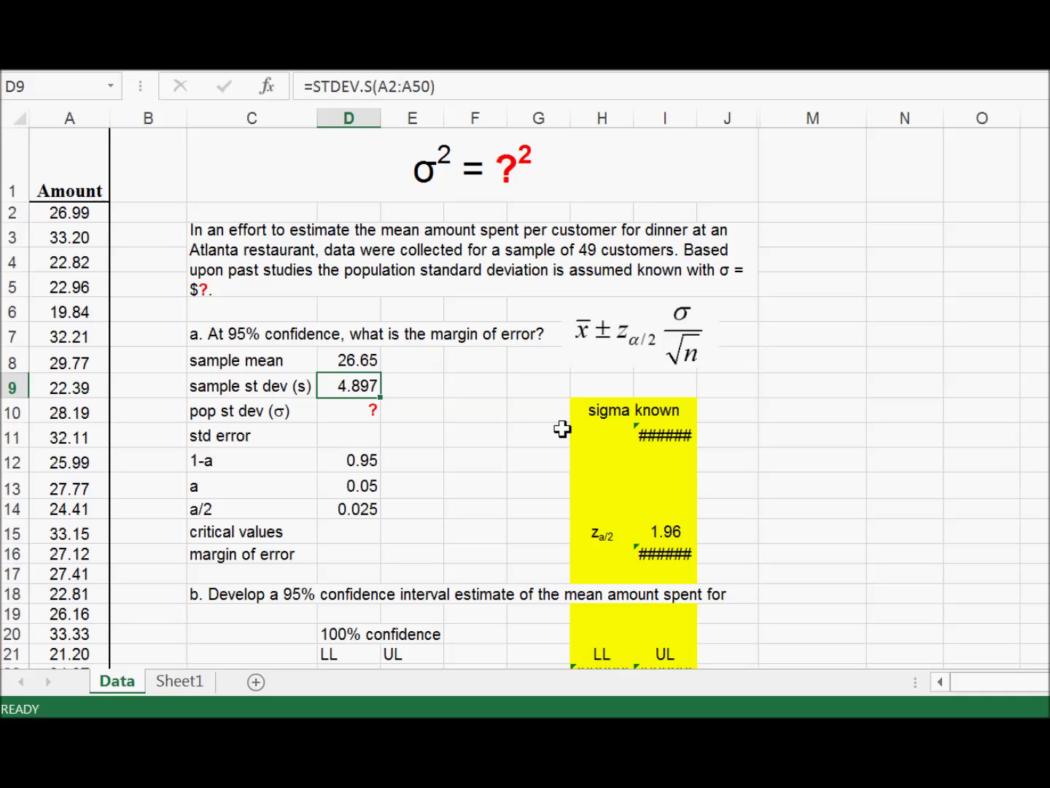
pyautogui.hotkey('ctrl', 'v')
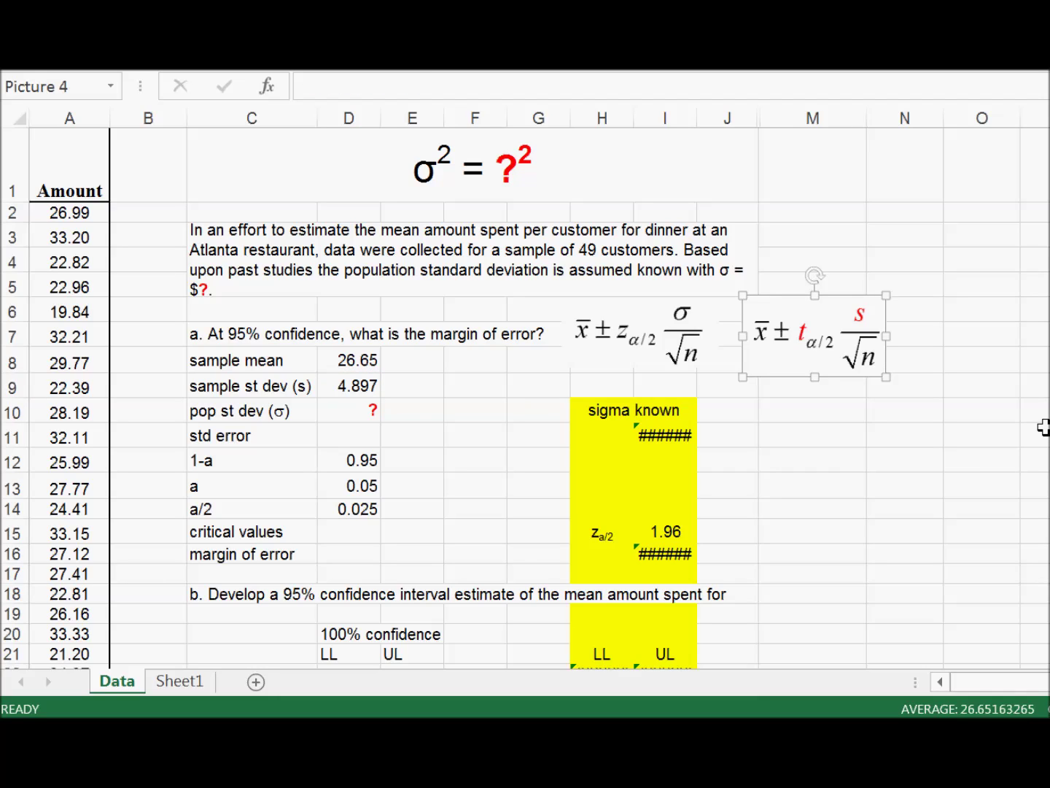
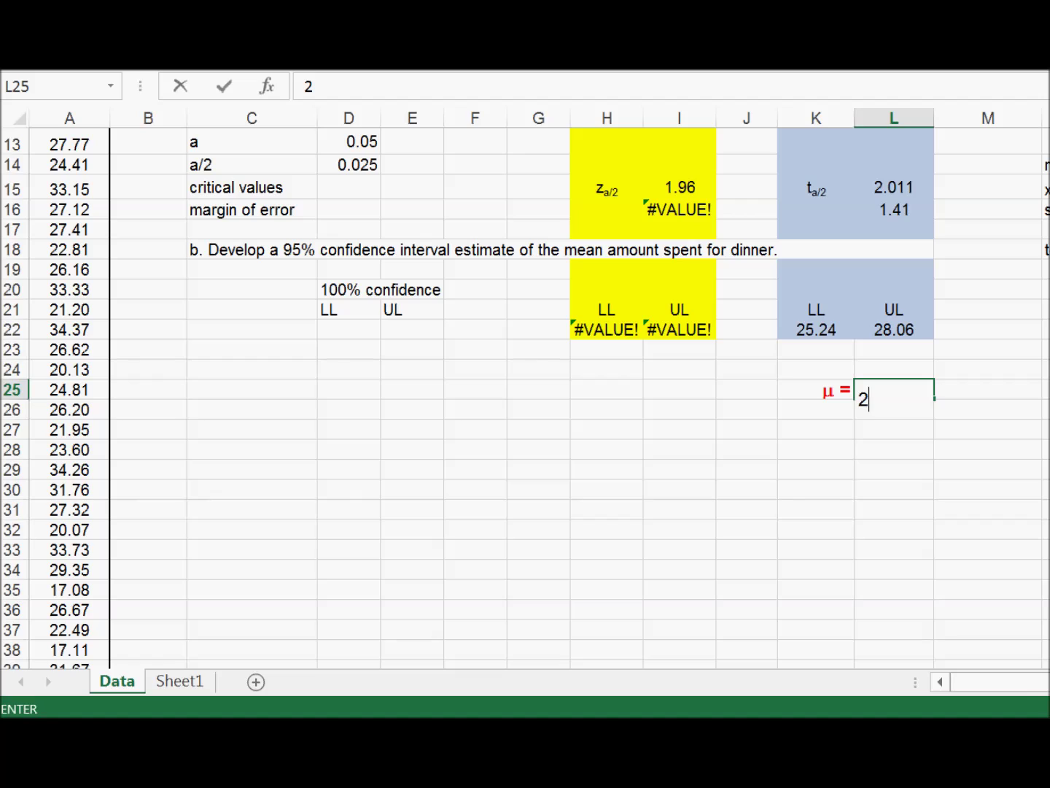
# - Enter 28.15 in L25 beside the μ label and make it bold, red and left-aligned
pyautogui.write('15')
pyautogui.hotkey('ctrl', 'Return')
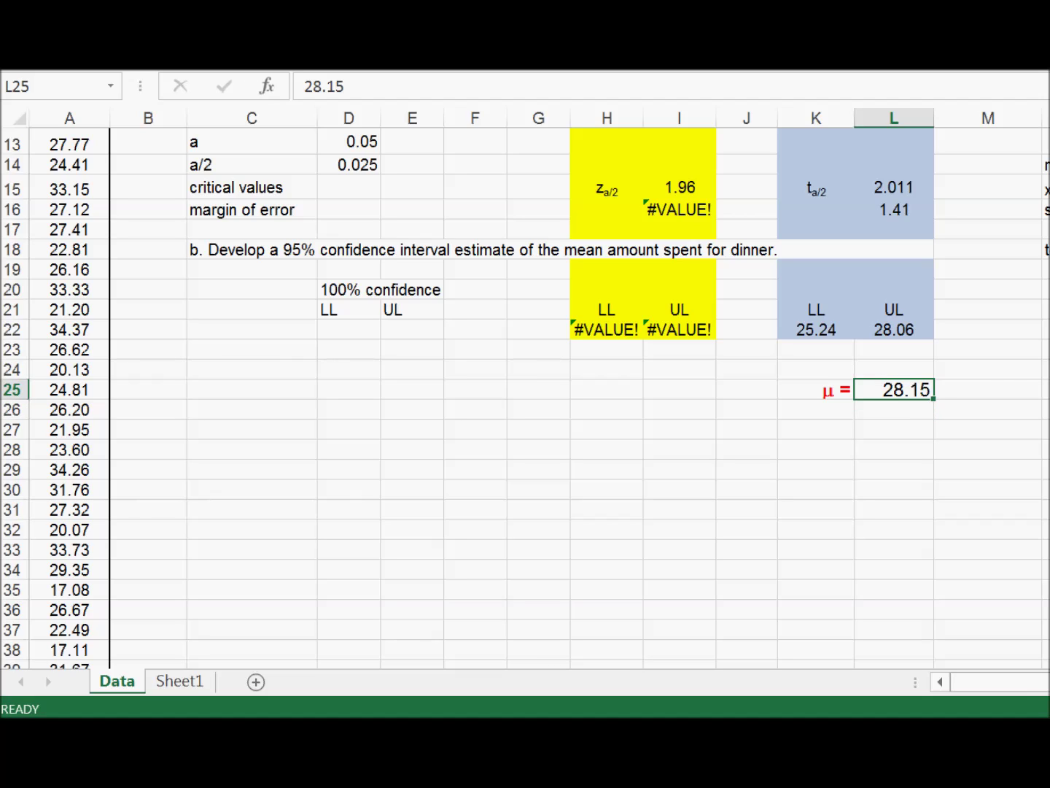
pyautogui.click(852, 394)
pyautogui.moveTo(851, 394); pyautogui.dragTo(883, 392)
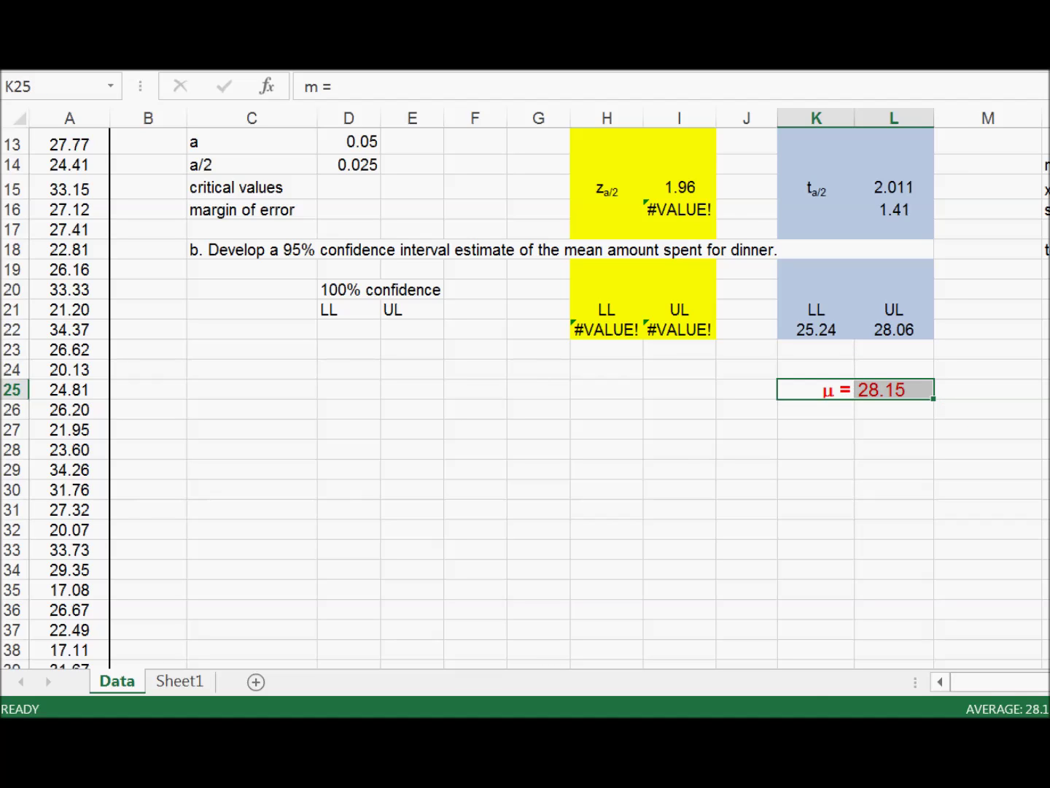
pyautogui.hotkey('ctrl', 'b')
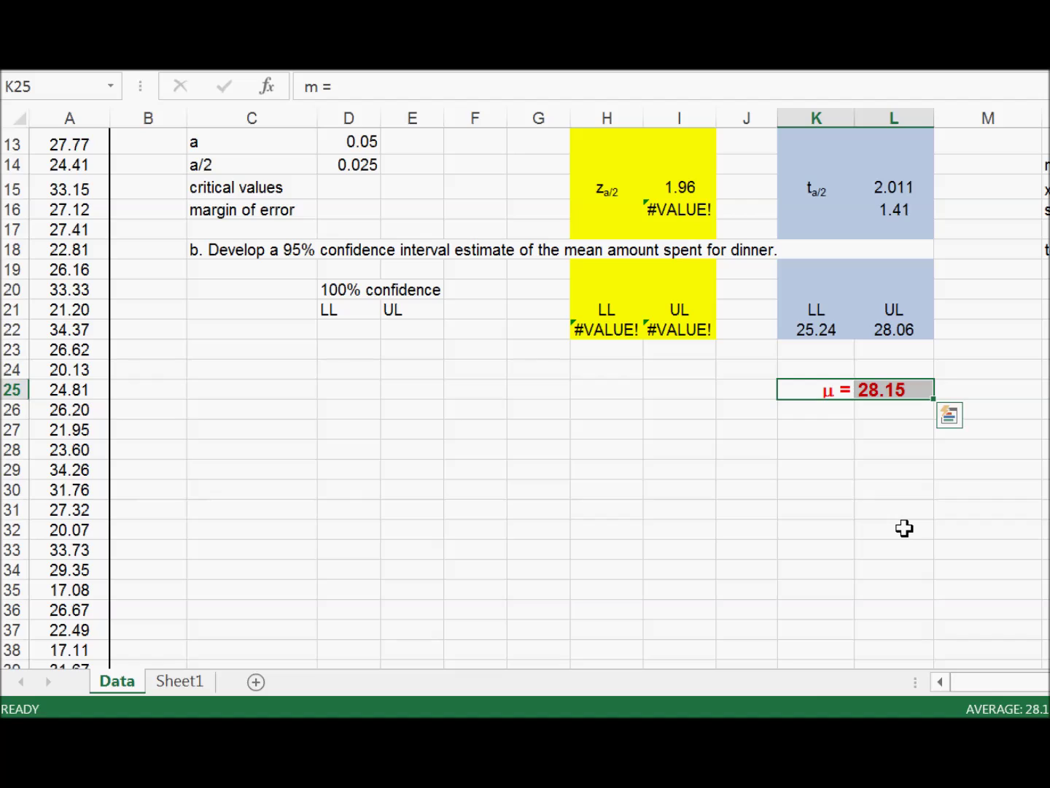
# - Select the sigma-unknown lower and upper limits in K22:L22 to compare them with the μ value
pyautogui.press('Up')
pyautogui.press('Up')
pyautogui.press('Up')
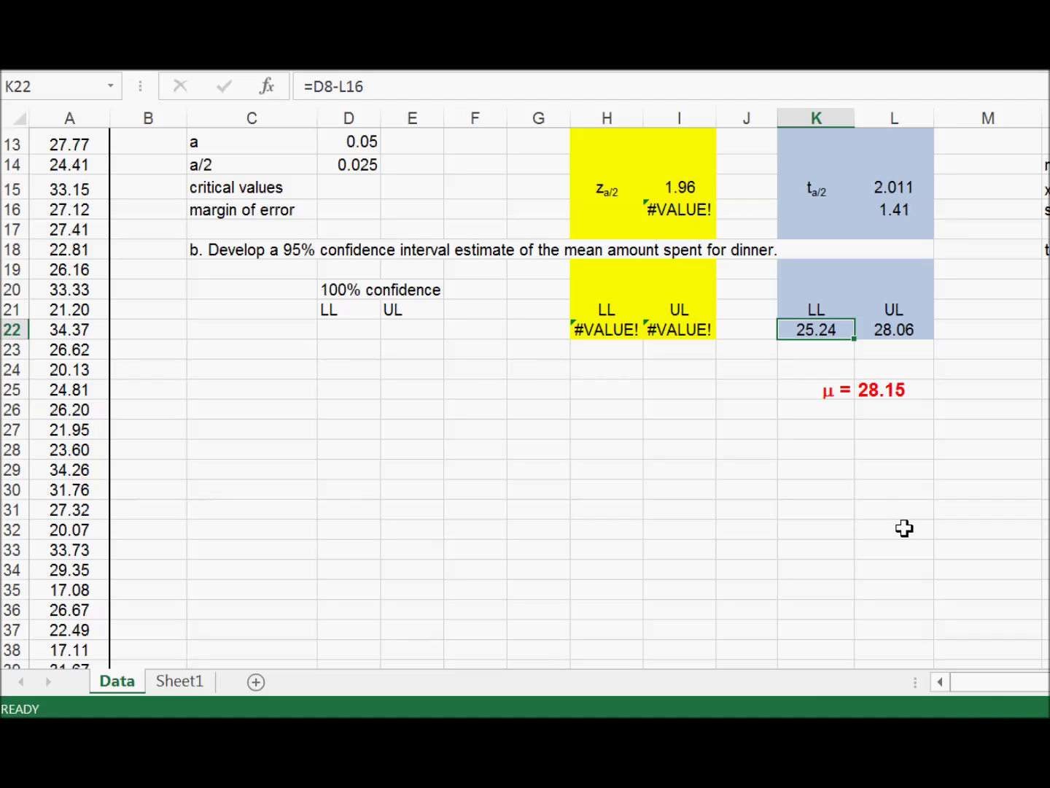
pyautogui.hotkey('shift', 'Right')
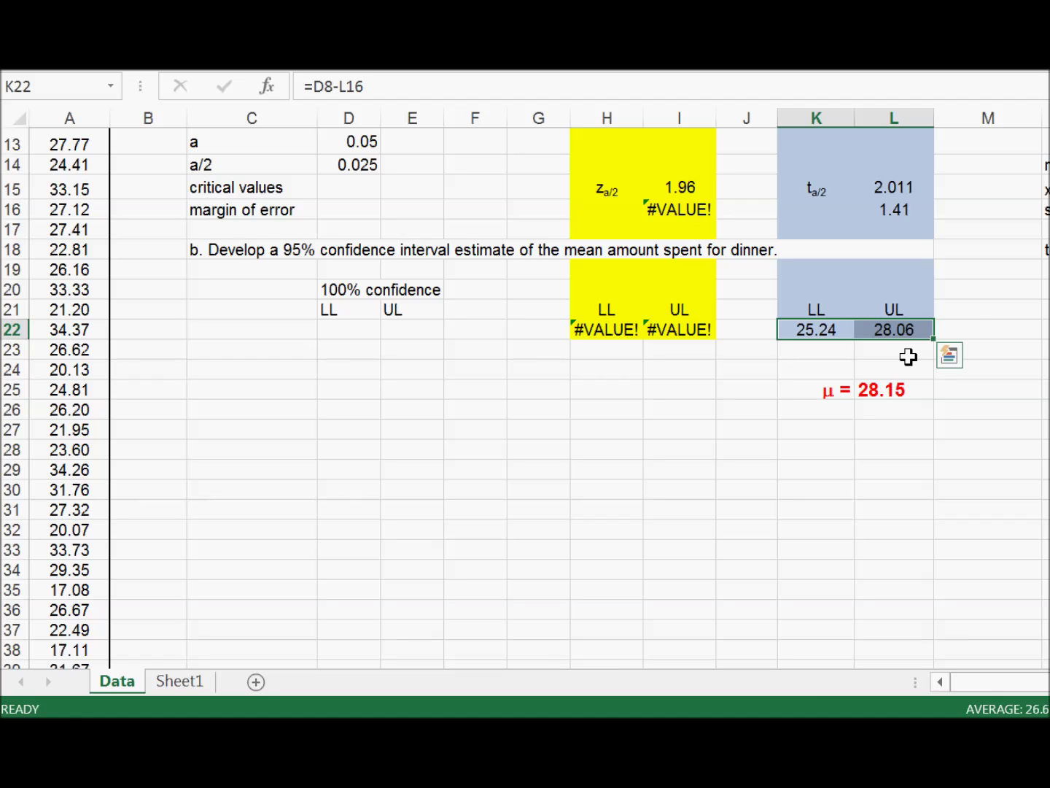
# - Set the μ value in L25 to 24.12
pyautogui.doubleClick(918, 395)
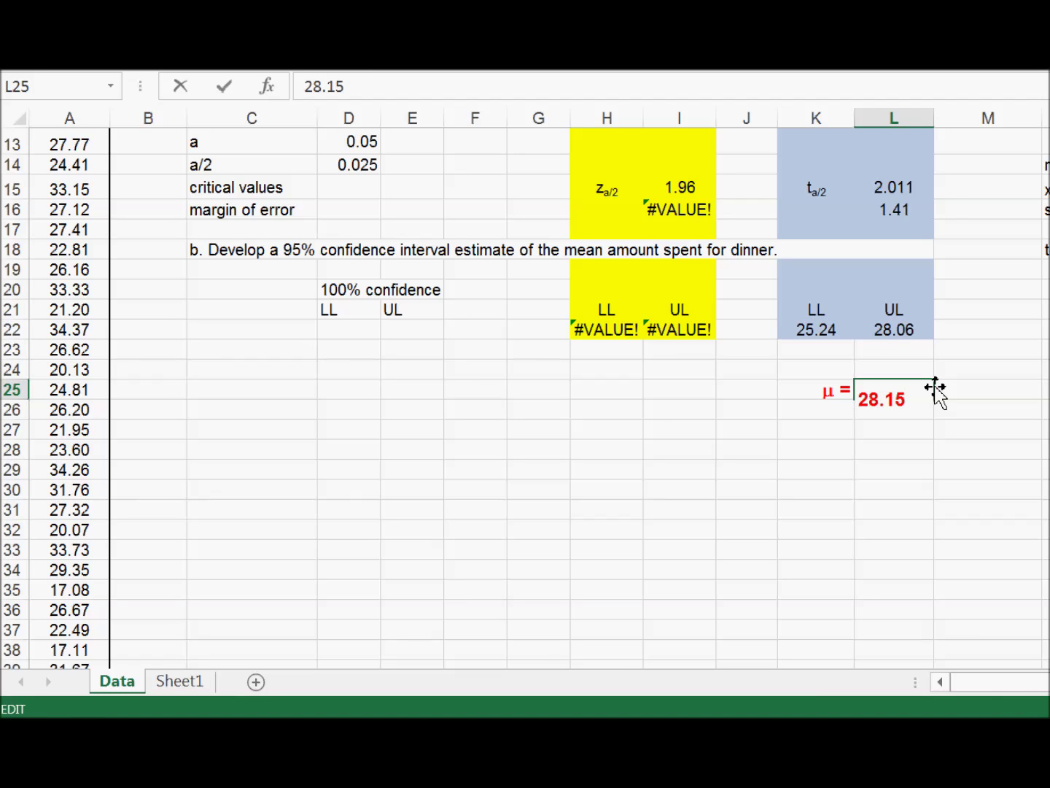
pyautogui.press('BackSpace')
pyautogui.press('BackSpace')
pyautogui.press('BackSpace')
pyautogui.press('BackSpace')
pyautogui.write('4.12')
pyautogui.press('Return')
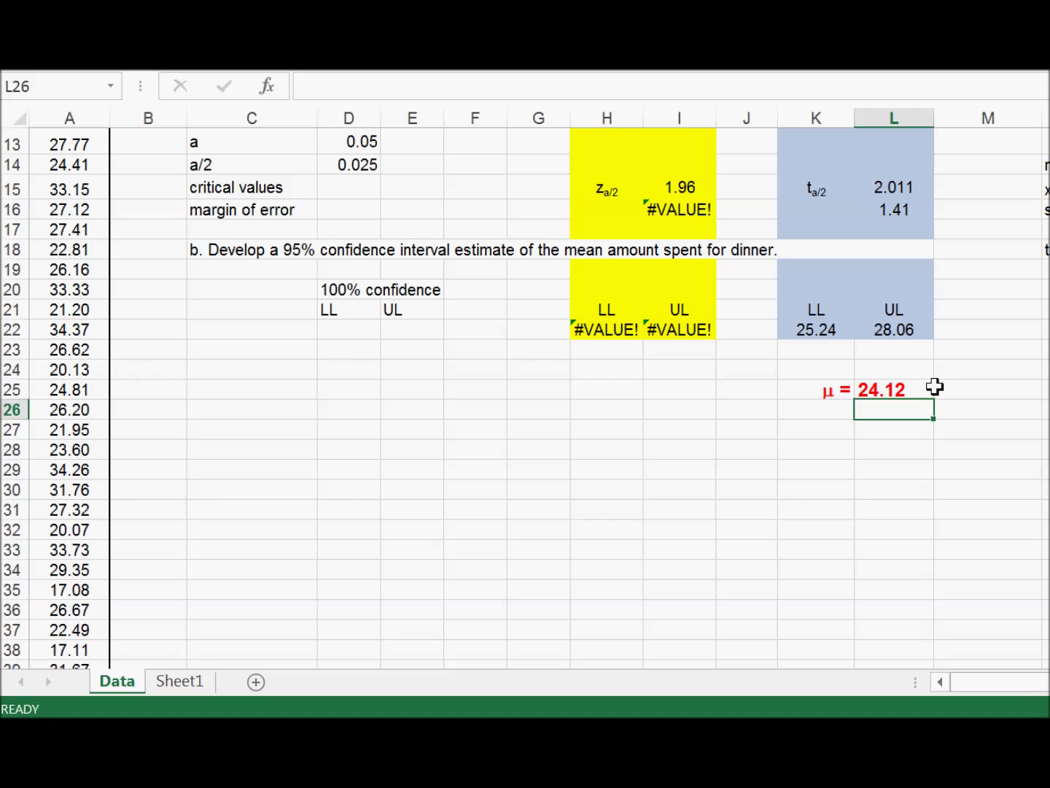
# - Set the μ value in L25 to 26
pyautogui.click(934, 388)
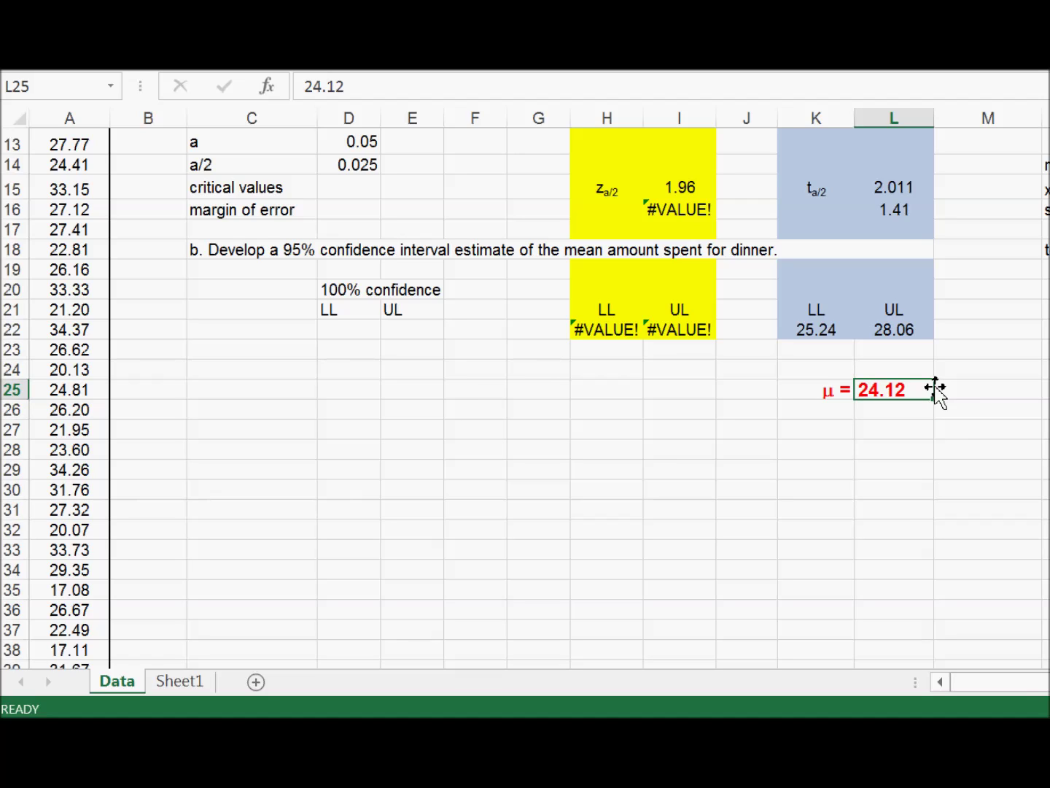
pyautogui.write('26')
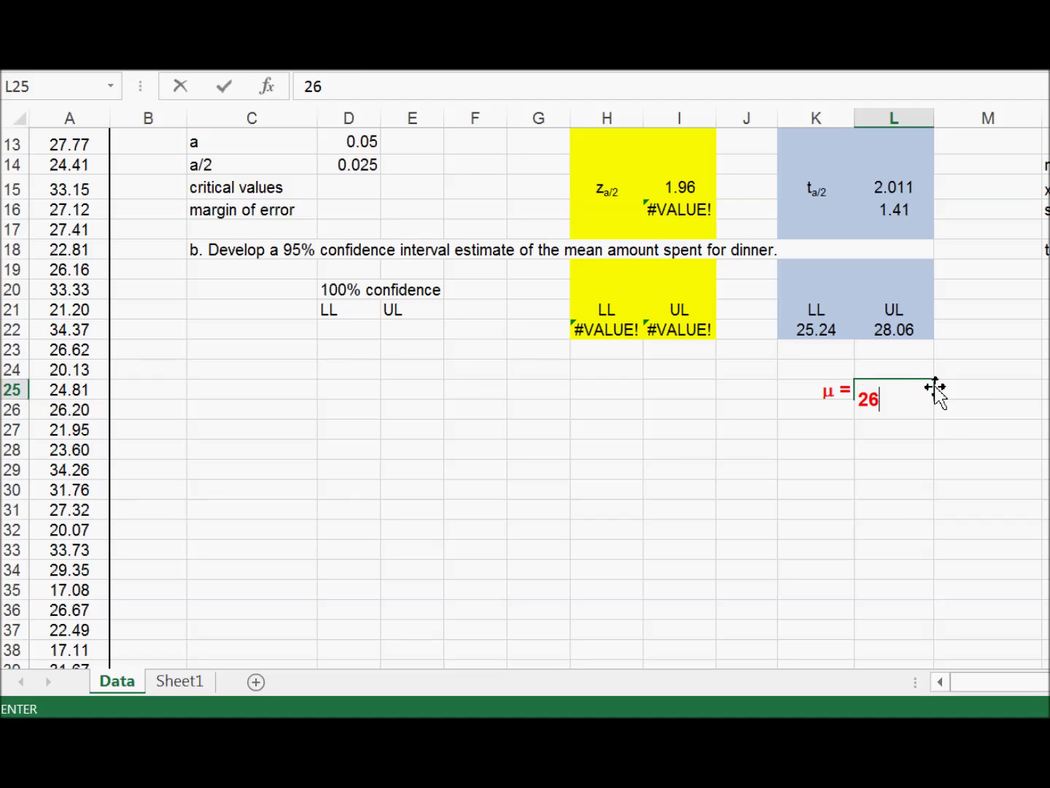
pyautogui.press('Return')
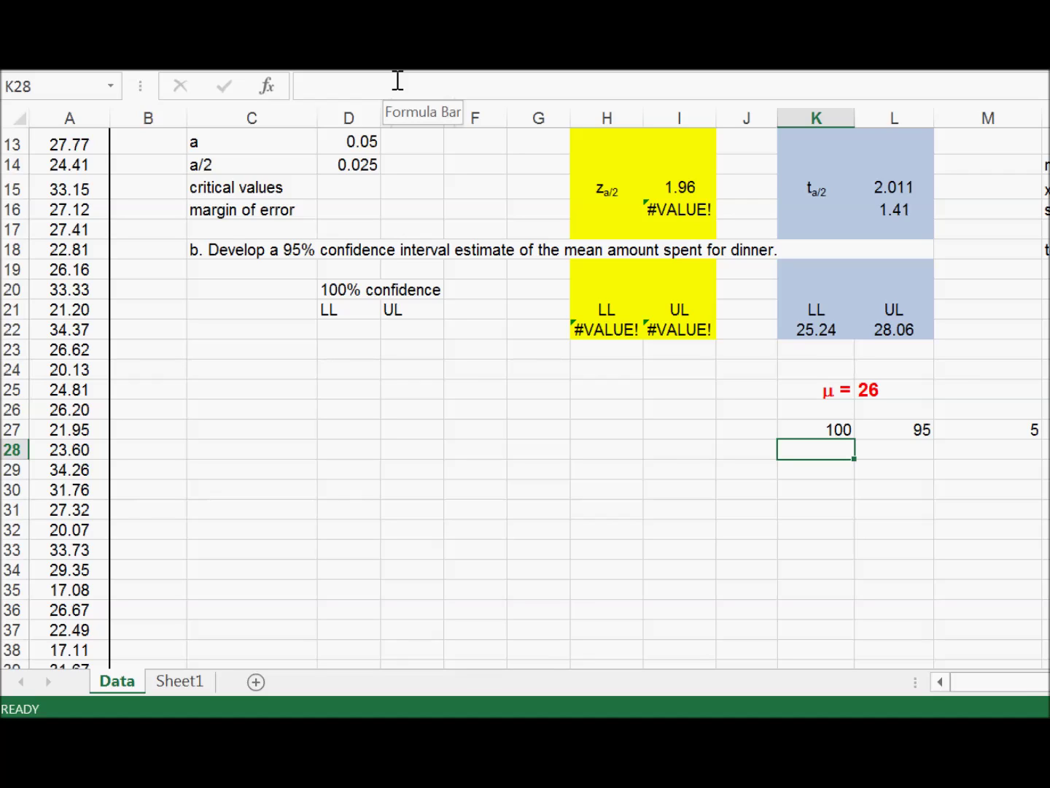
# - Set the value in K27, two rows below the μ label, to 1000
pyautogui.press('Up')
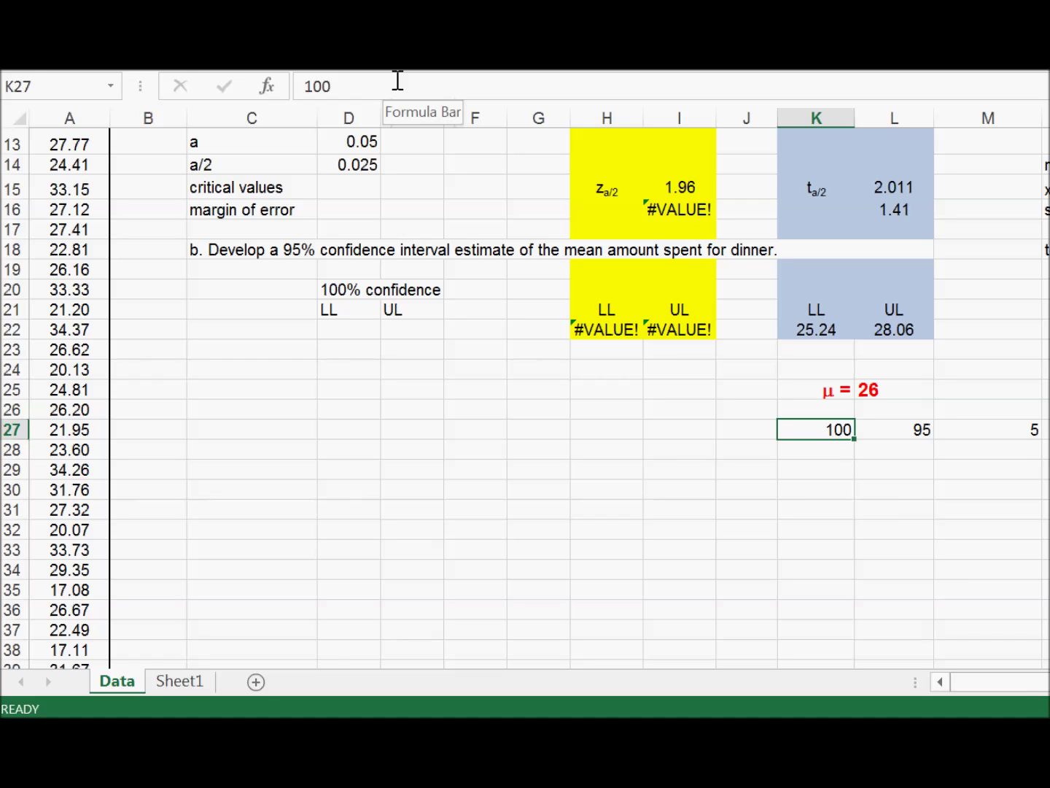
pyautogui.write('1000')
pyautogui.press('Return')
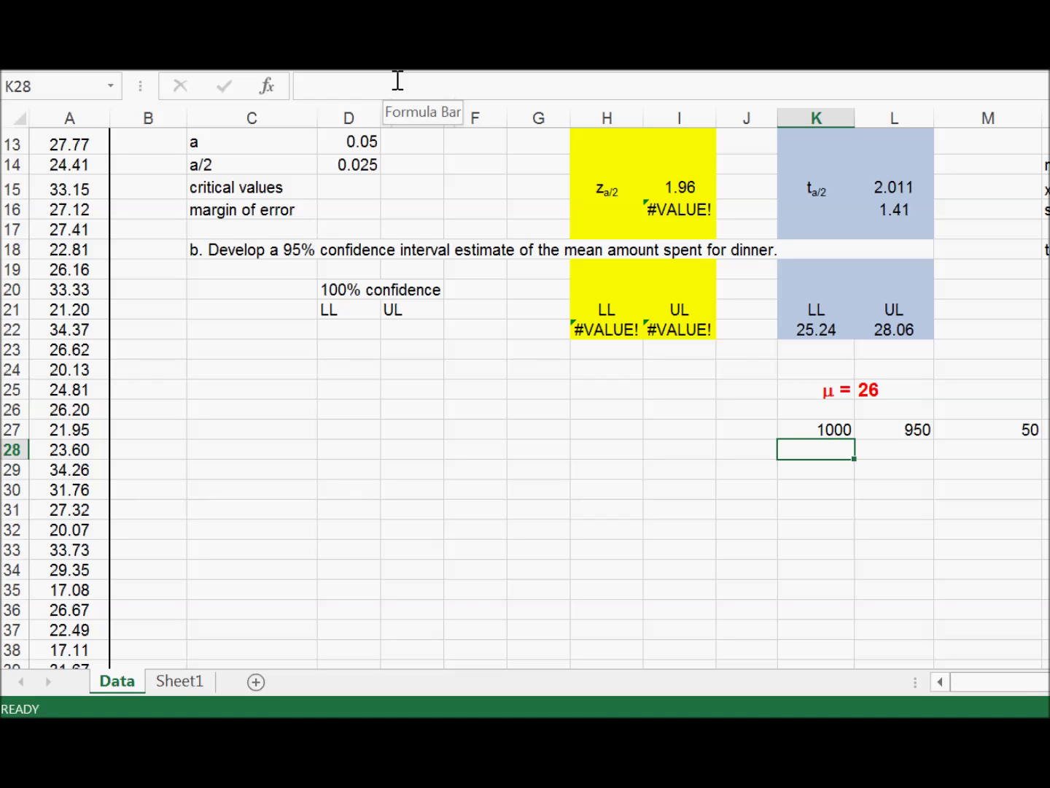
# - Select the empty lower-limit cell D22 under the 100% confidence heading
pyautogui.scroll(3, 358, 510)
pyautogui.click(358, 556)
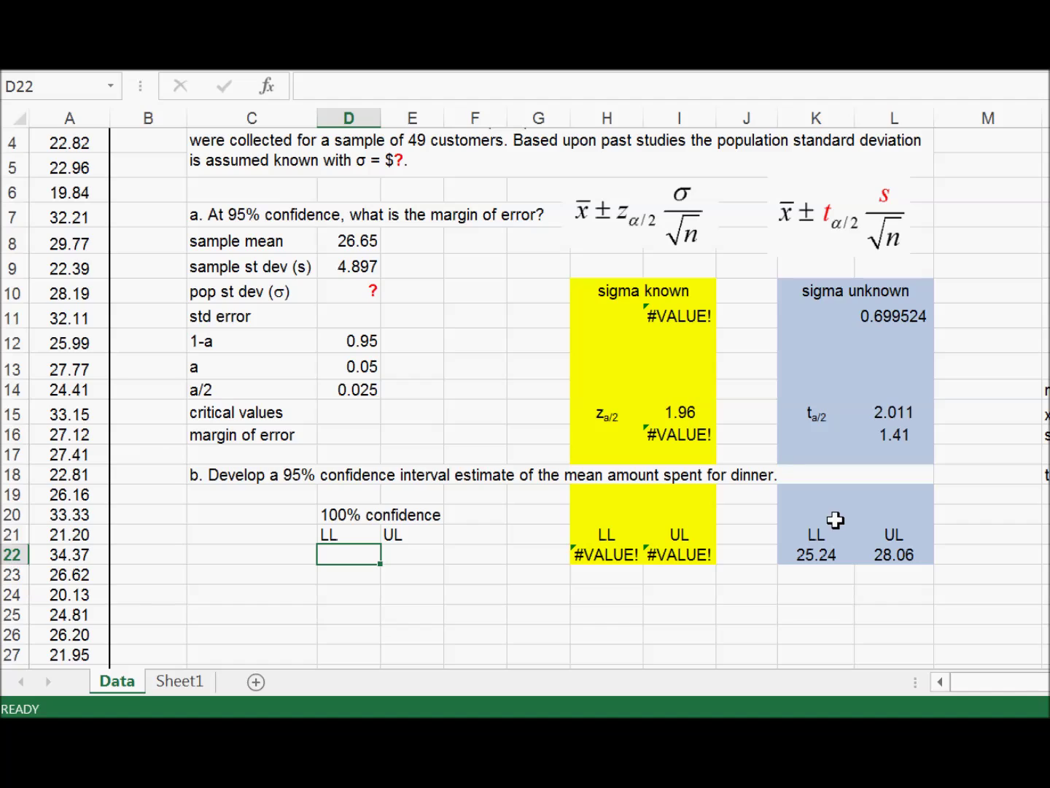